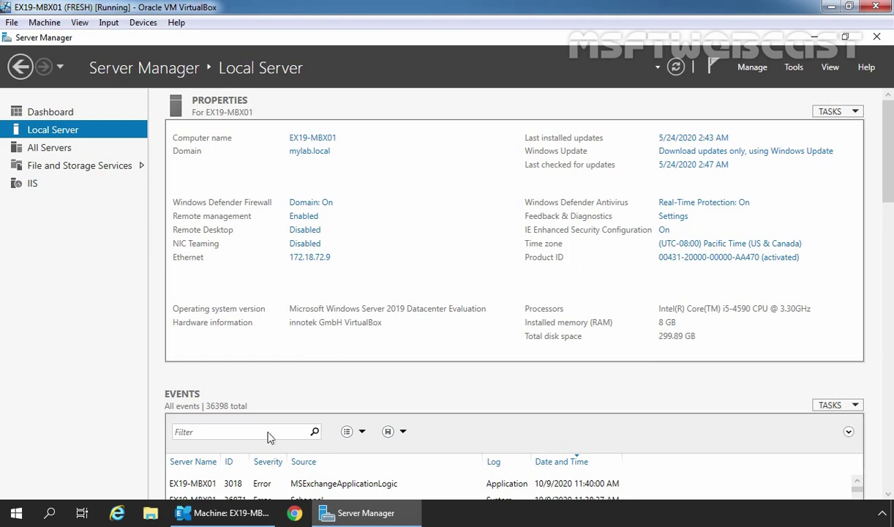
Query Get-TransportConfig for the ExternalPostmasterAddress, showing it is currently empty
{"action": "left_click", "coordinate": [212, 521]}
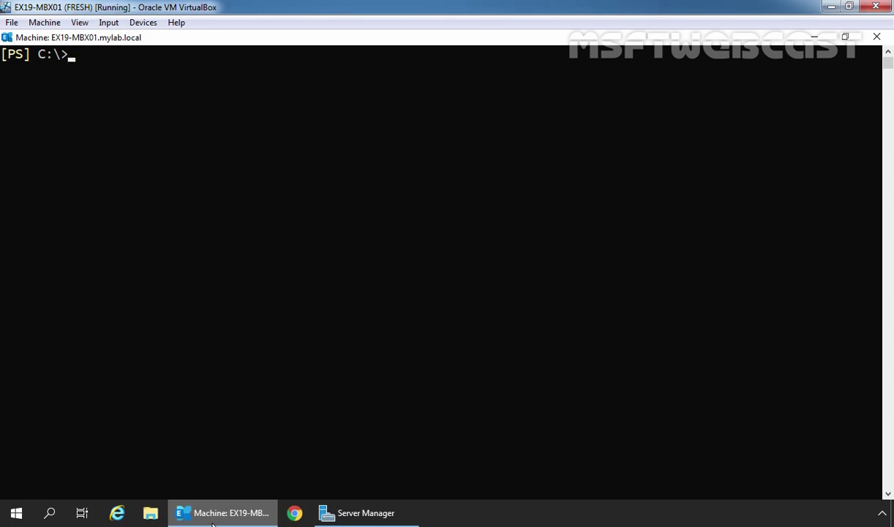
{"action": "type", "text": "Get"}
{"action": "type", "text": "-TransportConfig | fl externalpostmasteraddress"}
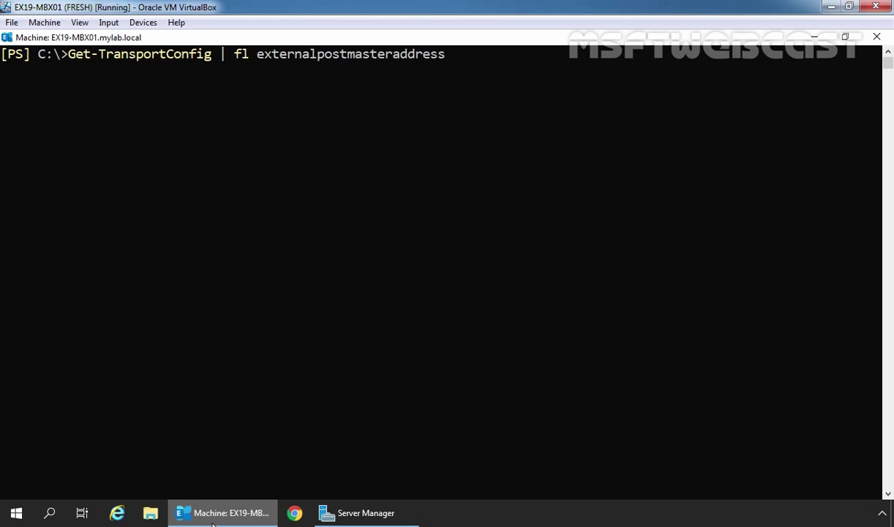
{"action": "key", "text": "Return"}
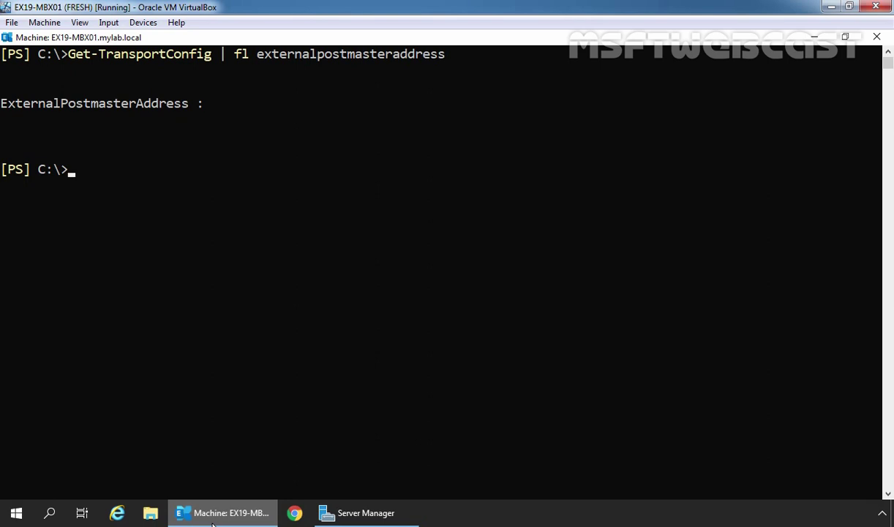
{"action": "type", "text": "set"}
{"action": "type", "text": "-tra"}
{"action": "type", "text": "nsportc"}
{"action": "key", "text": "Tab"}
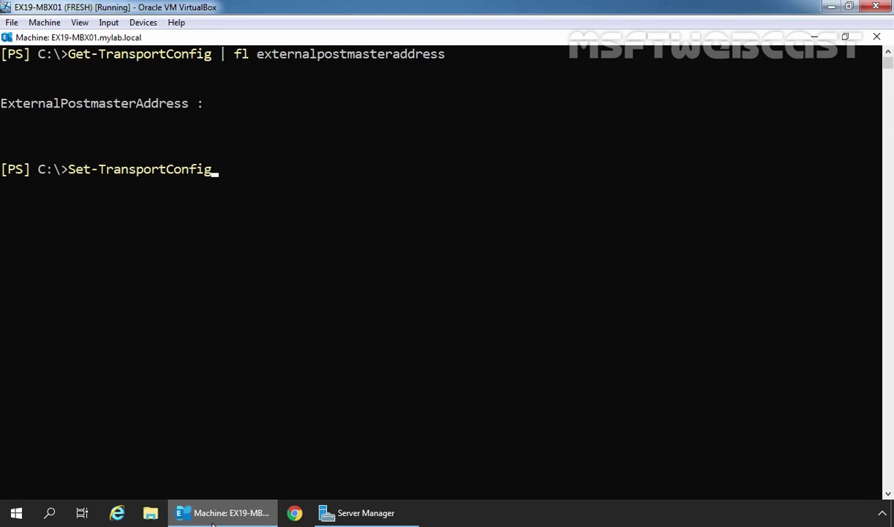
{"action": "type", "text": "-ex"}
{"action": "key", "text": "Tab"}
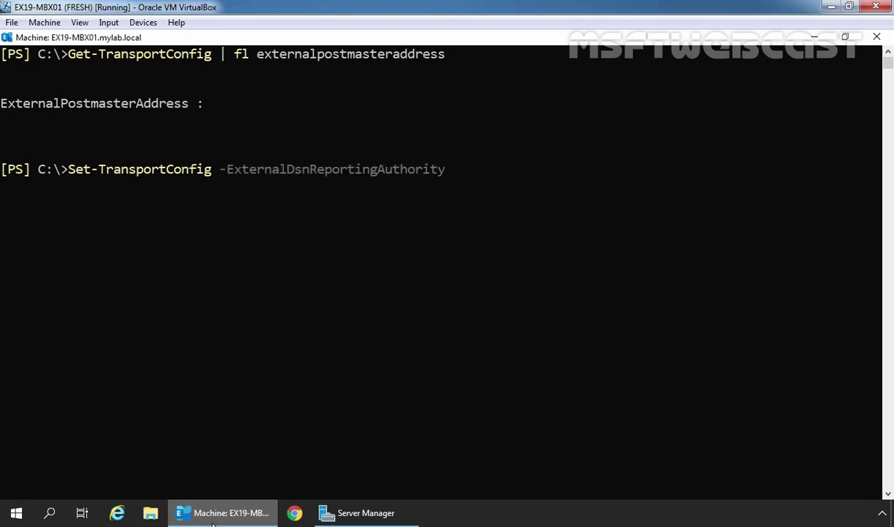
{"action": "key", "text": "Tab"}
{"action": "key", "text": "Tab"}
{"action": "key", "text": "Tab"}
{"action": "key", "text": "Tab"}
{"action": "key", "text": "Tab"}
{"action": "key", "text": "Tab"}
{"action": "key", "text": "Tab"}
{"action": "key", "text": "Tab"}
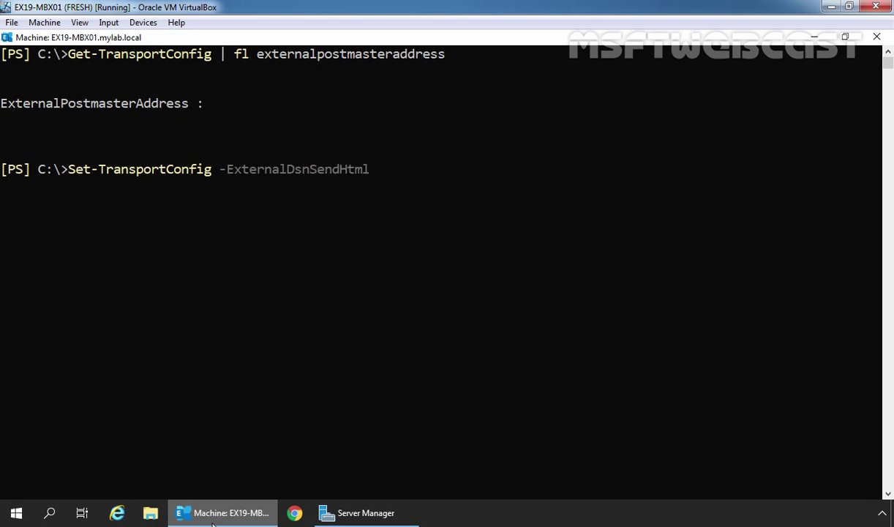
{"action": "key", "text": "Tab"}
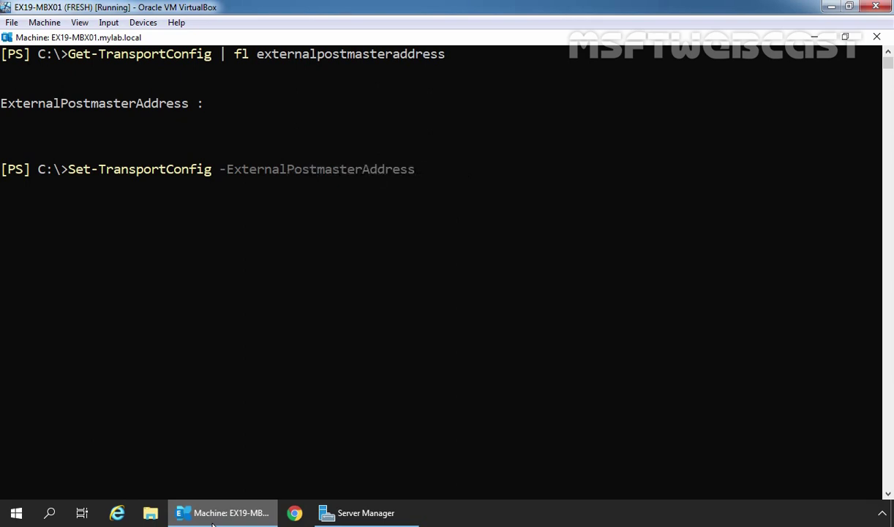
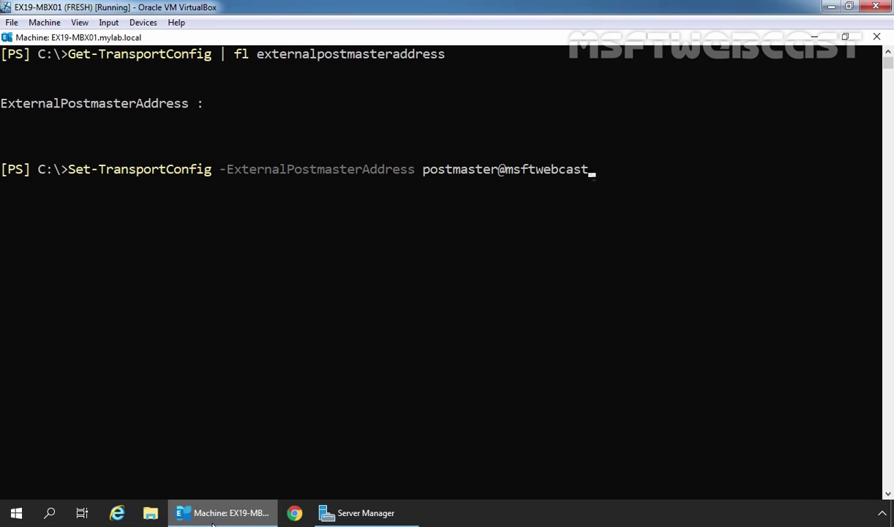
{"action": "key", "text": "Return"}
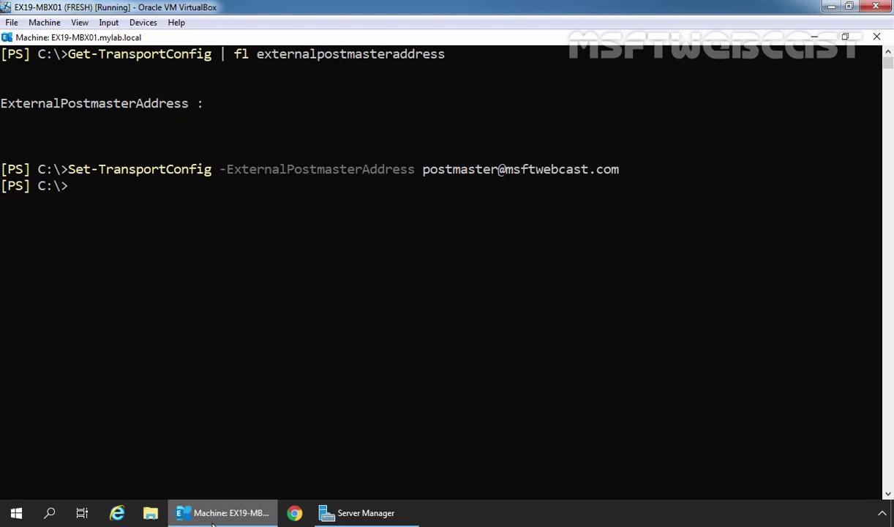
{"action": "key", "text": "Up"}
{"action": "key", "text": "Up"}
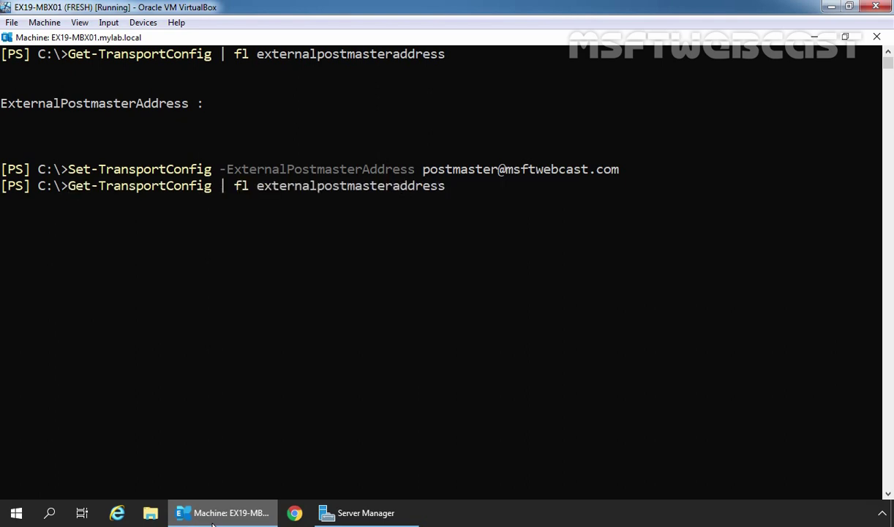
{"action": "key", "text": "Return"}
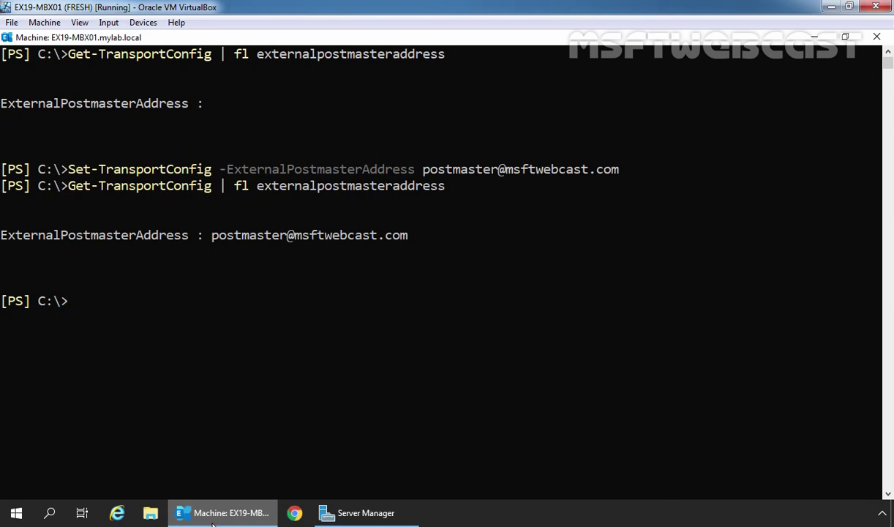
Set ExternalPostmasterAddress to $null and rerun Get-TransportConfig to confirm it is empty
{"action": "key", "text": "Up"}
{"action": "key", "text": "Up"}
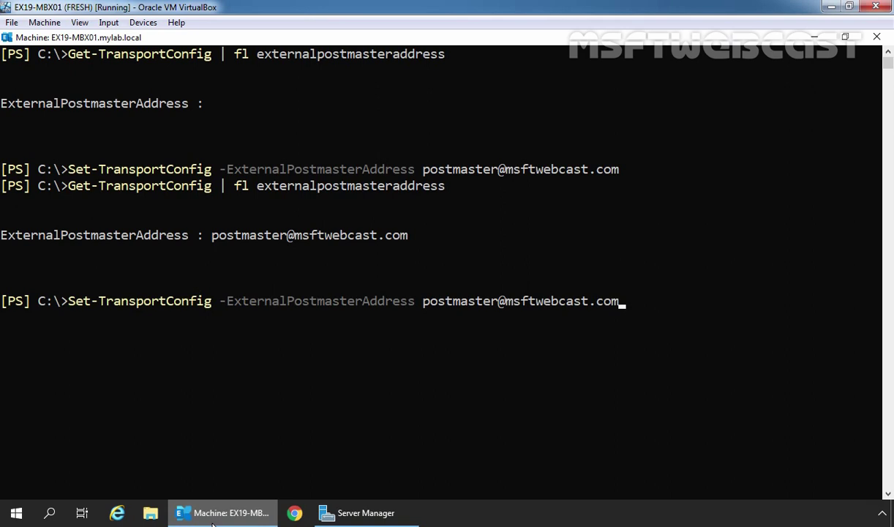
{"action": "key", "text": "BackSpace"}
{"action": "key", "text": "BackSpace"}
{"action": "key", "text": "BackSpace"}
{"action": "key", "text": "BackSpace"}
{"action": "key", "text": "BackSpace"}
{"action": "key", "text": "BackSpace"}
{"action": "key", "text": "BackSpace"}
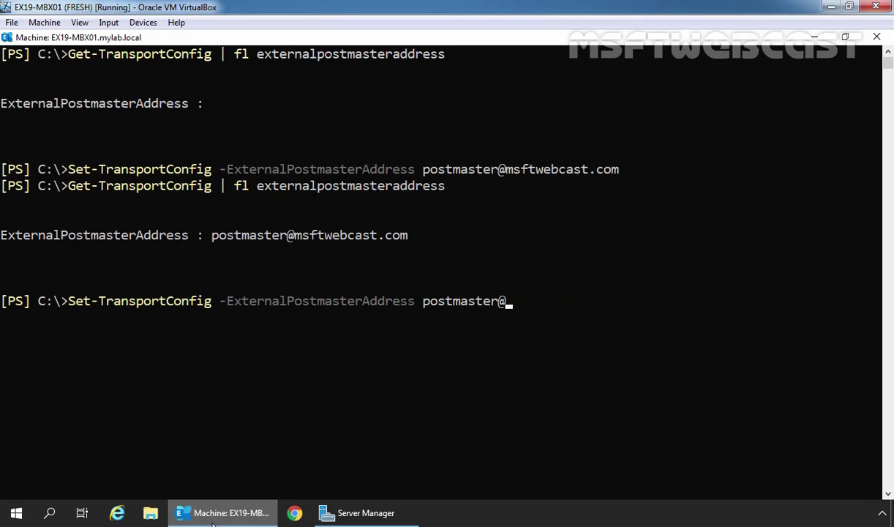
{"action": "key", "text": "BackSpace"}
{"action": "key", "text": "BackSpace"}
{"action": "key", "text": "BackSpace"}
{"action": "key", "text": "BackSpace"}
{"action": "key", "text": "BackSpace"}
{"action": "key", "text": "BackSpace"}
{"action": "key", "text": "BackSpace"}
{"action": "key", "text": "BackSpace"}
{"action": "key", "text": "BackSpace"}
{"action": "key", "text": "BackSpace"}
{"action": "key", "text": "BackSpace"}
{"action": "type", "text": "$nu"}
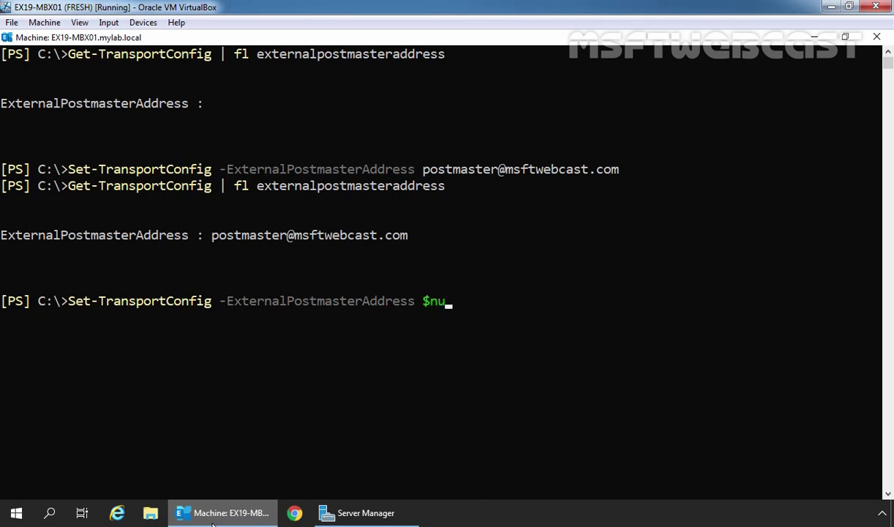
{"action": "type", "text": "ll"}
{"action": "key", "text": "Return"}
{"action": "key", "text": "Up"}
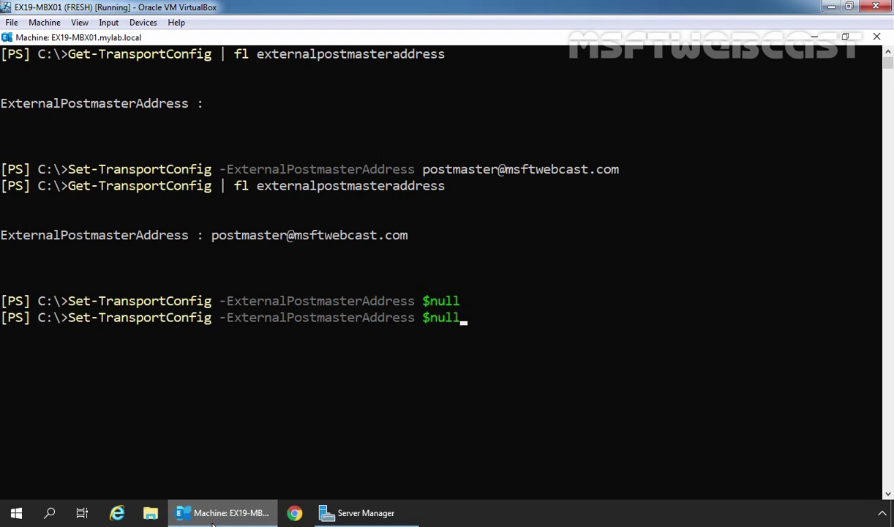
{"action": "key", "text": "Up"}
{"action": "key", "text": "Return"}
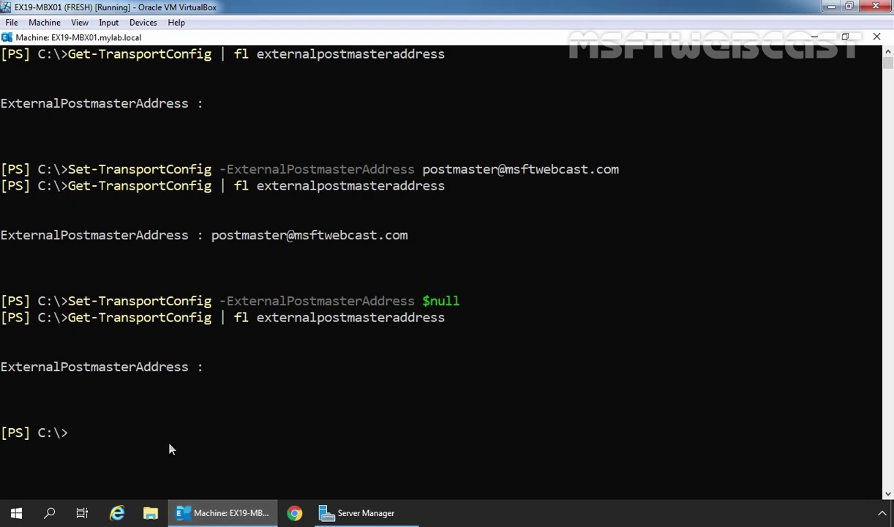
Open the Exchange admin center in Internet Explorer past the certificate warning and enter the administrator password
{"action": "left_click", "coordinate": [118, 514]}
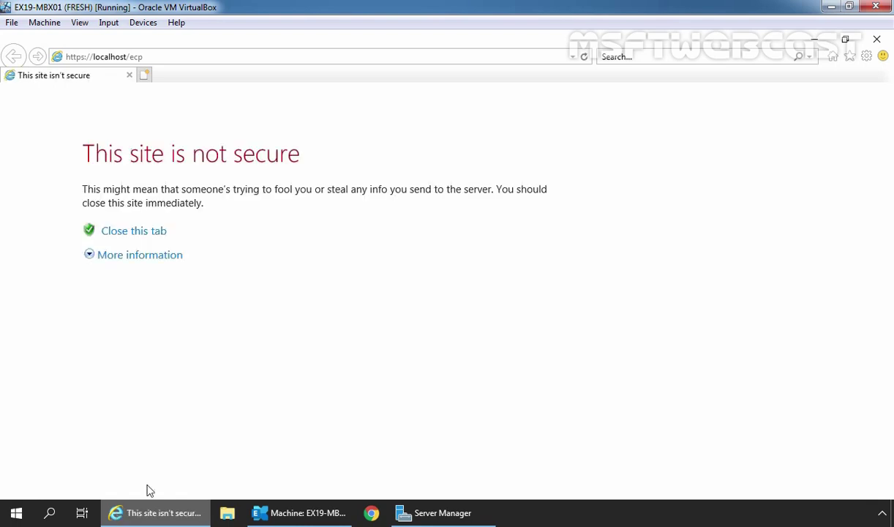
{"action": "left_click", "coordinate": [153, 257]}
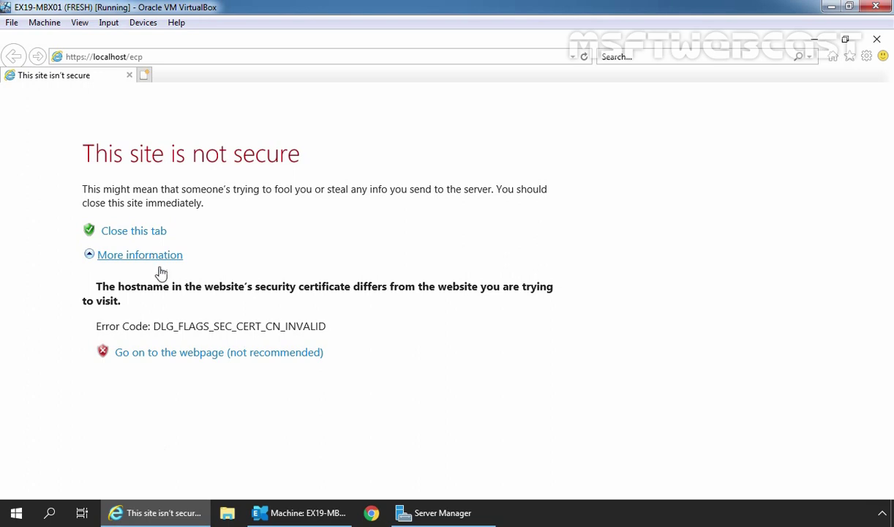
{"action": "left_click", "coordinate": [184, 354]}
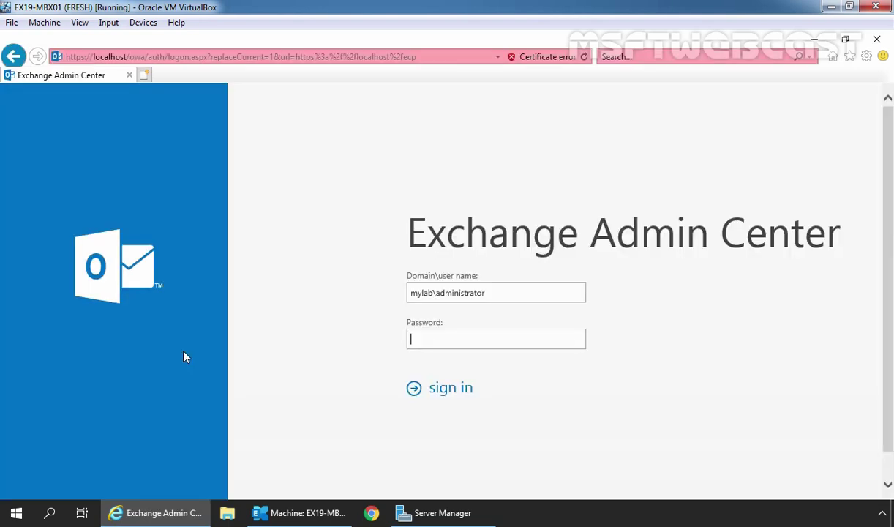
Sign in and open Organization transport settings from mail flow > receive connectors
{"action": "left_click", "coordinate": [433, 395]}
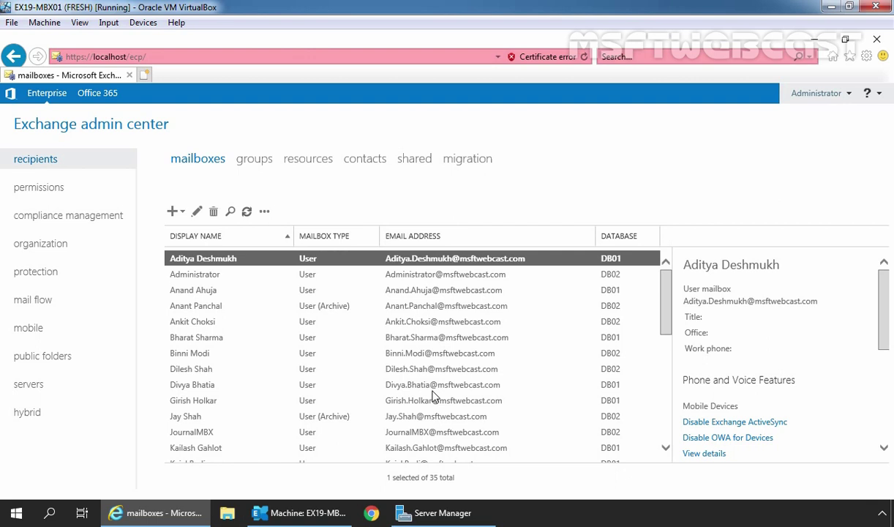
{"action": "left_click", "coordinate": [42, 304]}
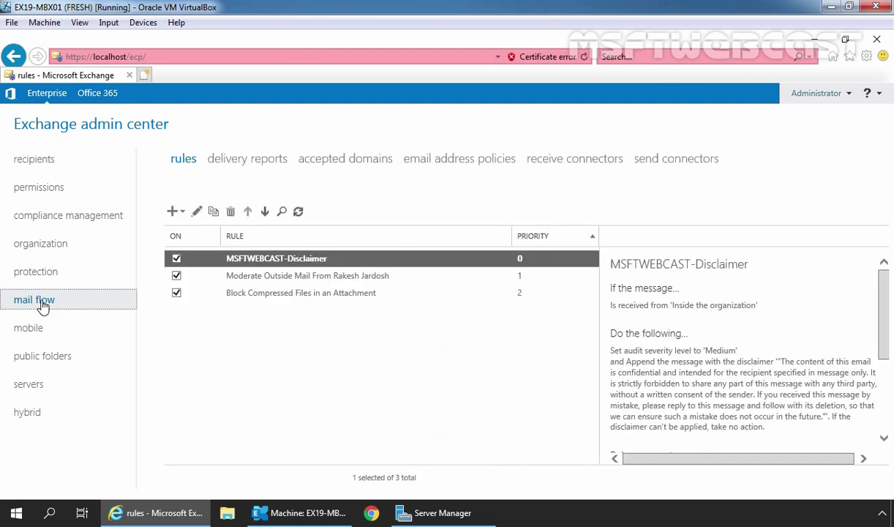
{"action": "left_click", "coordinate": [577, 160]}
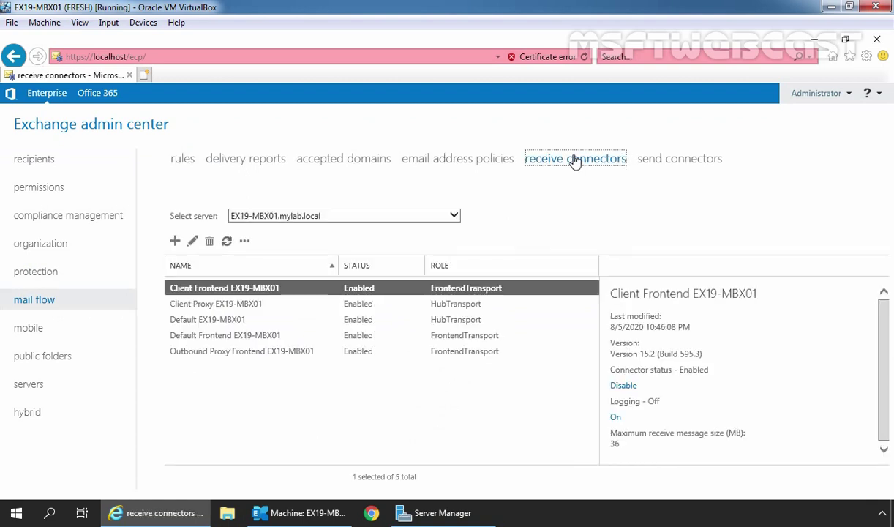
{"action": "left_click", "coordinate": [243, 243]}
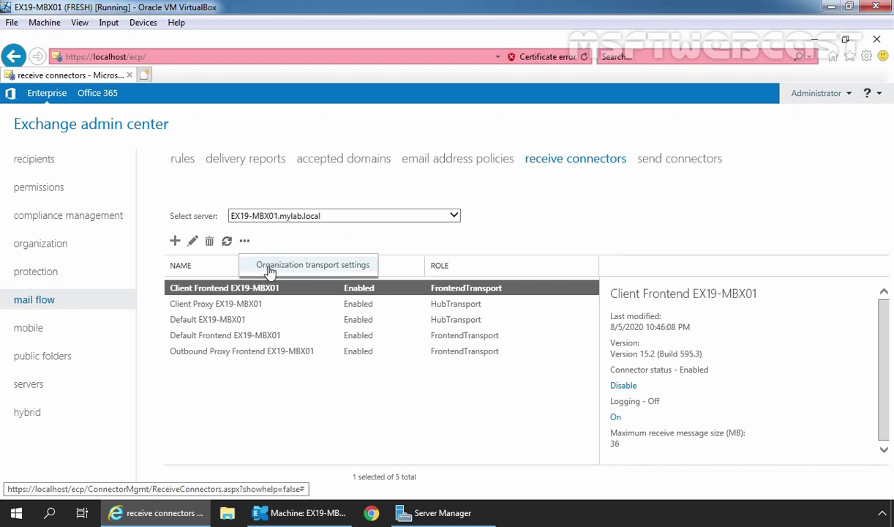
{"action": "left_click", "coordinate": [340, 267]}
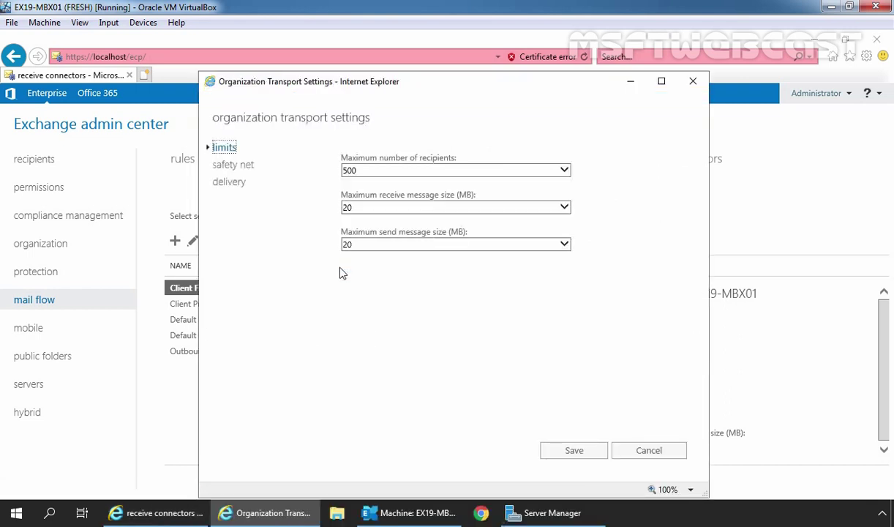
{"action": "left_click", "coordinate": [230, 183]}
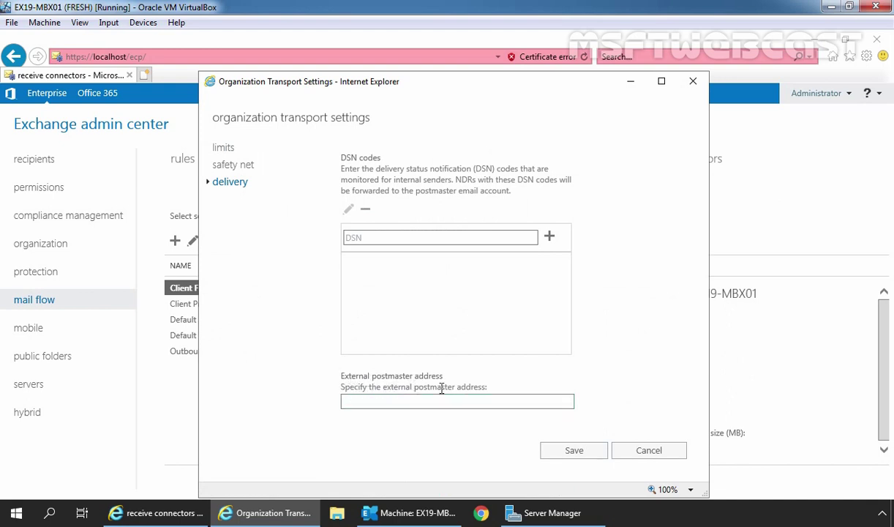
{"action": "left_click", "coordinate": [379, 403]}
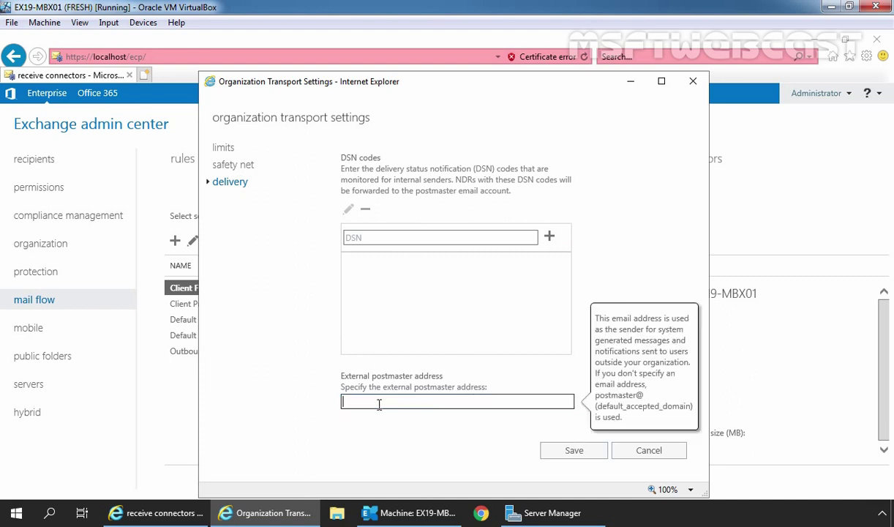
Save the organization transport settings with the new postmaster address
{"action": "left_click", "coordinate": [573, 452]}
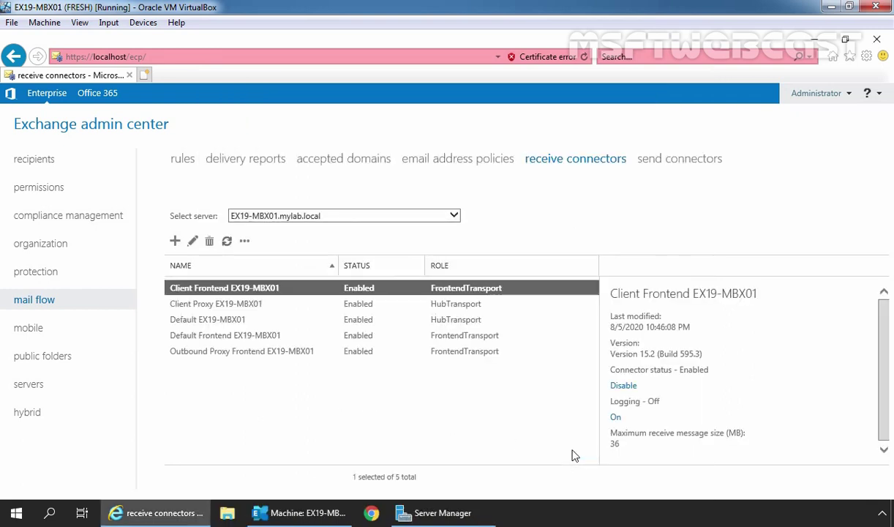